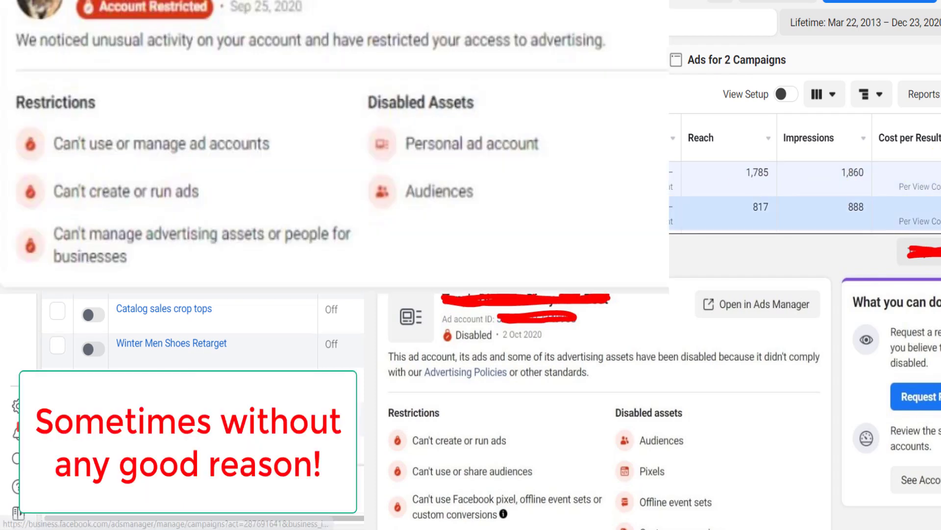
Scroll through the campaign list and open the business tools shortcuts panel
scroll(244, 332, "down", 10)
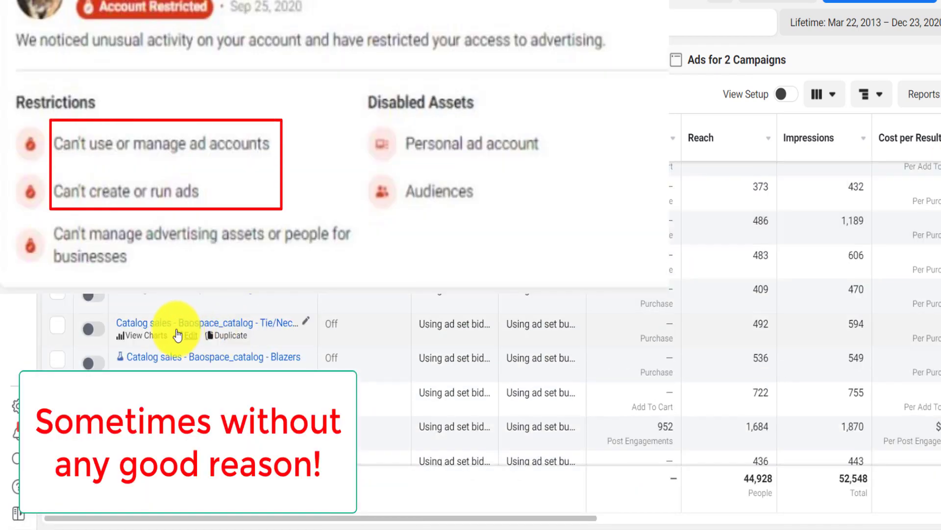
scroll(175, 331, "down", 5)
scroll(173, 333, "up", 2)
scroll(173, 333, "down", 3)
scroll(105, 284, "up", 6)
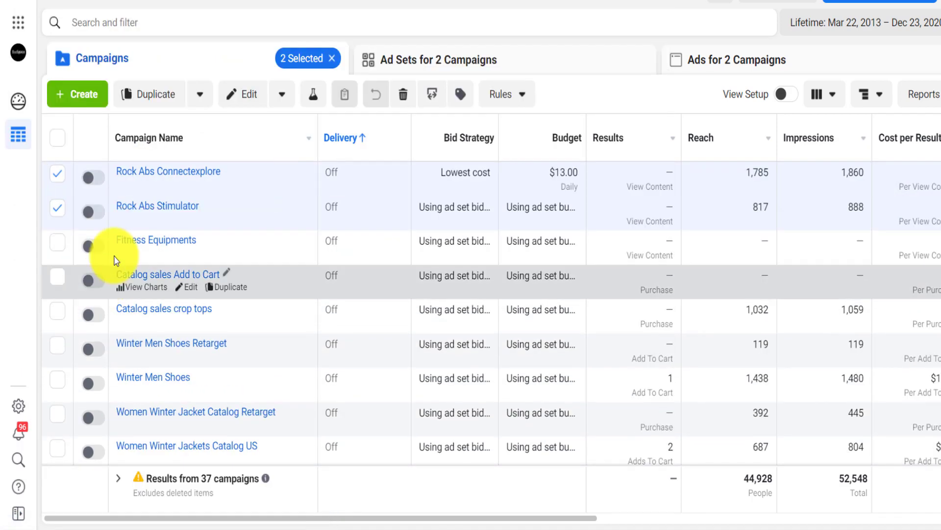
mouse_move(164, 179)
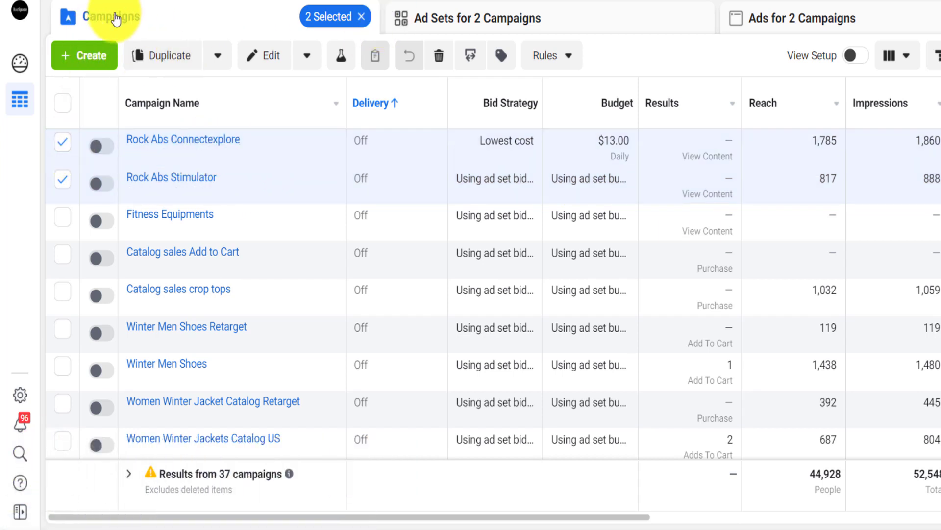
left_click(20, 1)
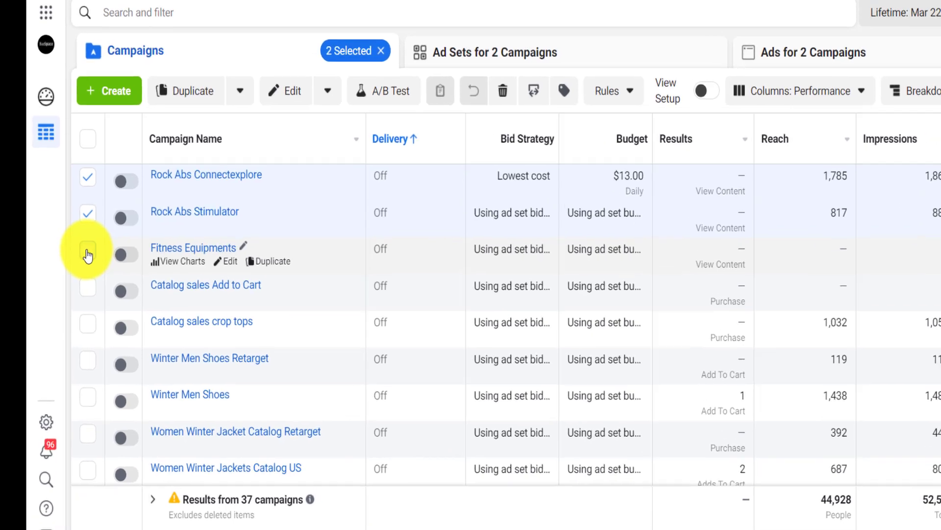
Tick Fitness Equipments alongside the two Rock Abs campaigns, leaving the Catalog sales campaigns unchecked
left_click(85, 244)
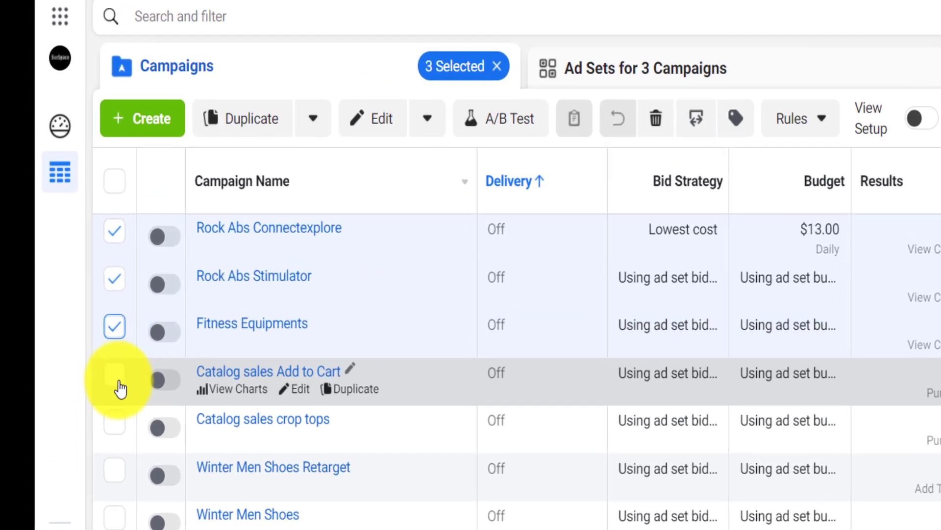
left_click(84, 275)
left_click(117, 443)
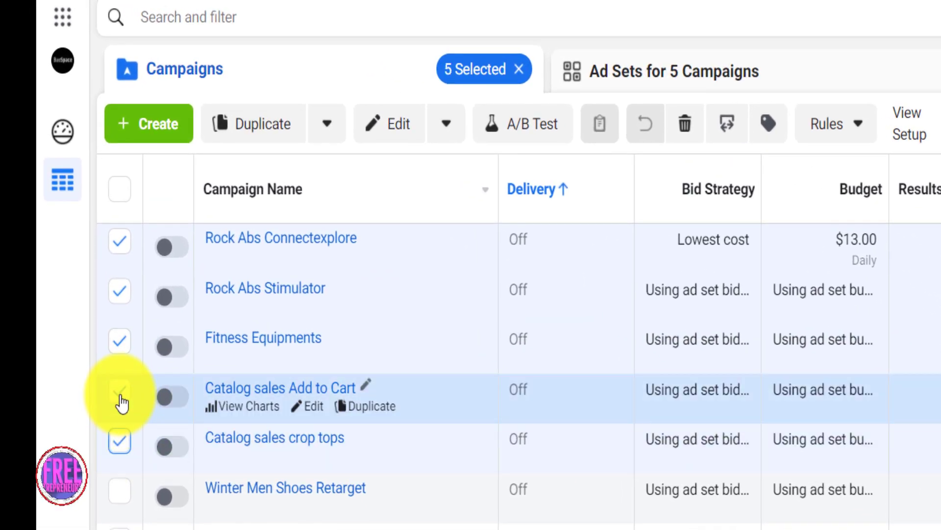
left_click(120, 395)
left_click(119, 346)
left_click(119, 442)
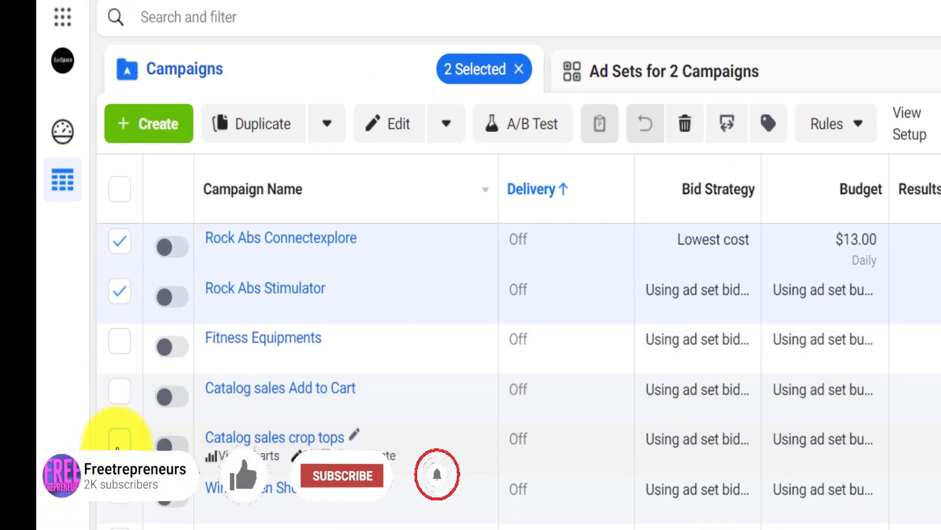
left_click(120, 345)
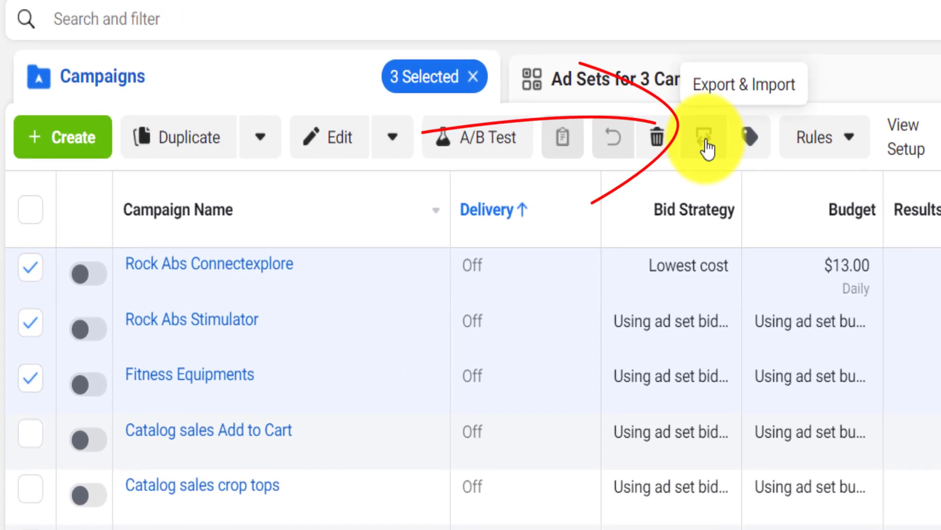
Export only the three selected campaigns as an .xlsx file via Export > Selected
left_click(727, 125)
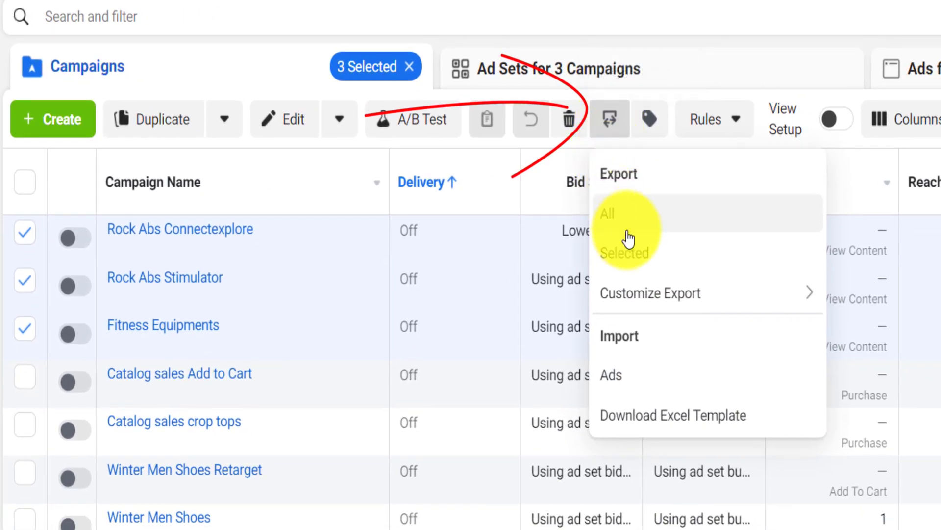
mouse_move(752, 302)
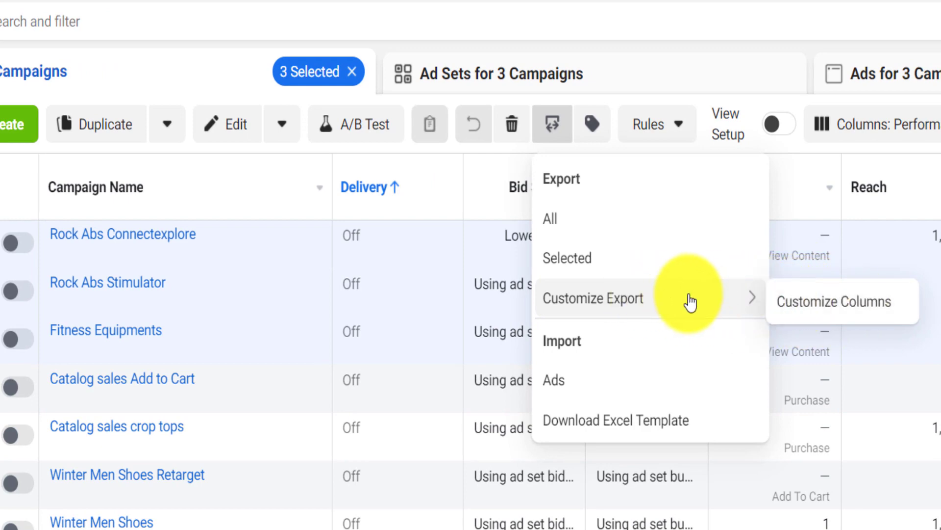
left_click(603, 259)
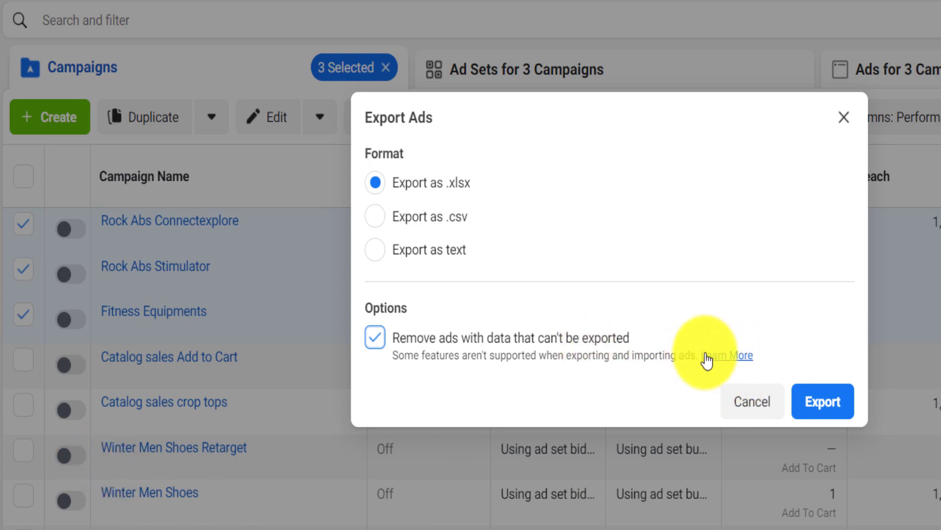
left_click(829, 404)
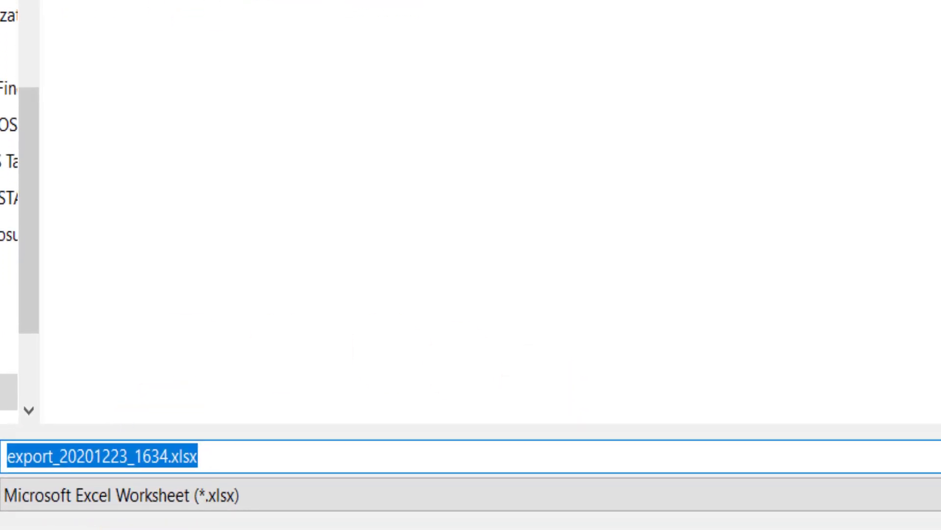
left_click_drag(31, 222, 29, 44)
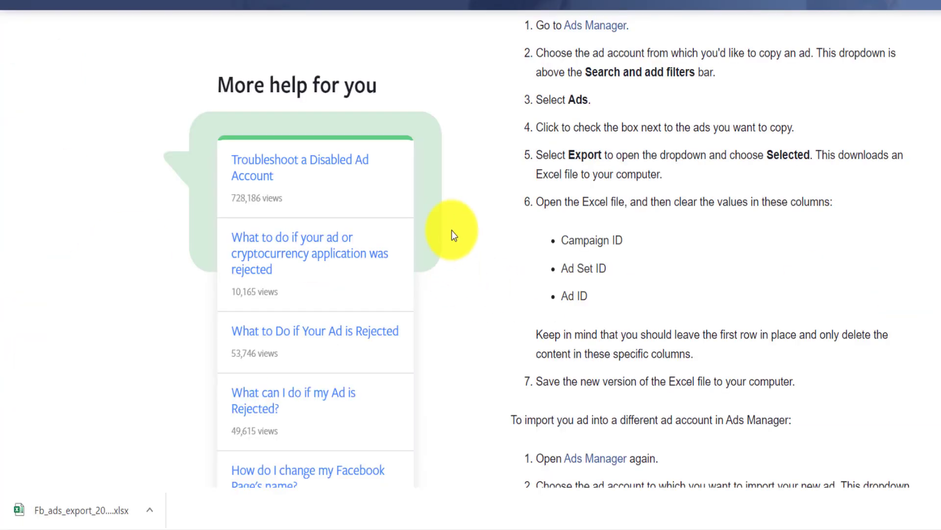
Highlight step 6 and the Campaign ID, Ad Set ID and Ad ID column names to clear
left_click_drag(539, 201, 819, 202)
left_click_drag(765, 291, 784, 294)
left_click(714, 311)
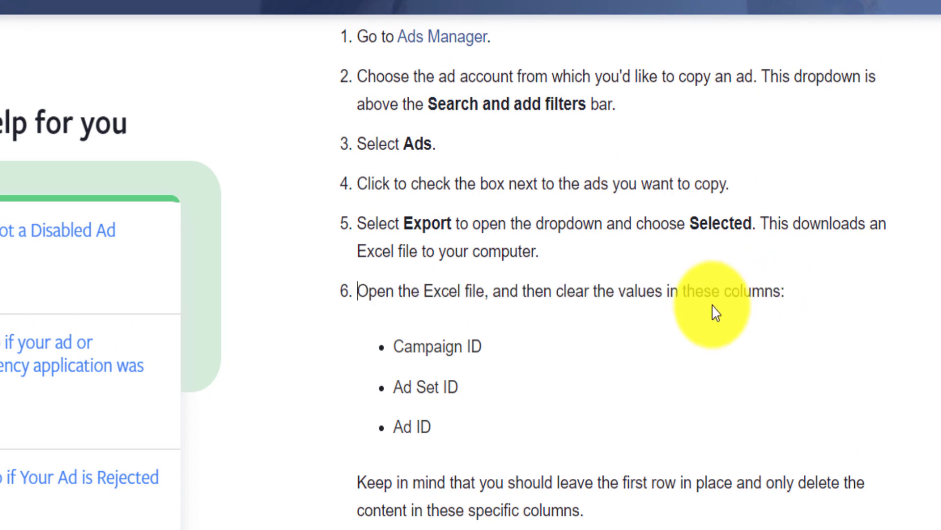
left_click_drag(495, 272, 402, 278)
left_click_drag(452, 318, 398, 327)
left_click_drag(427, 291, 391, 290)
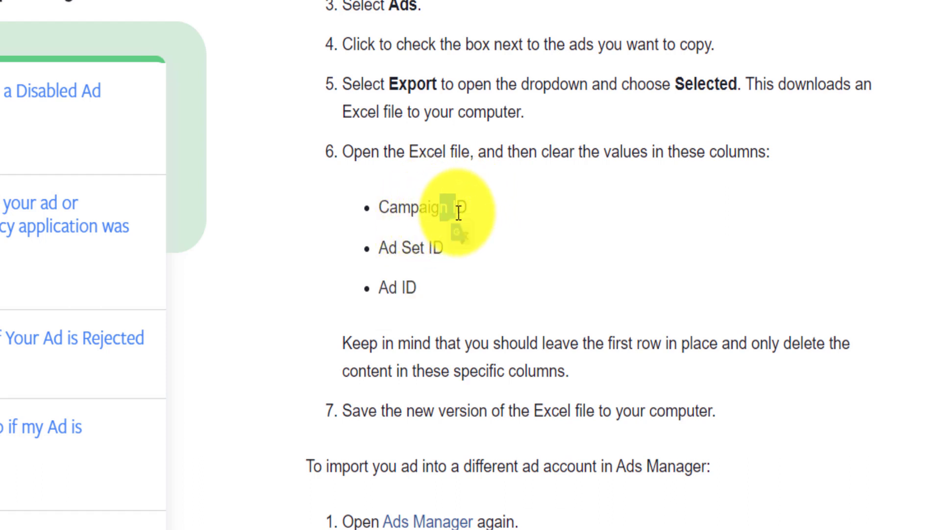
left_click_drag(389, 242, 419, 240)
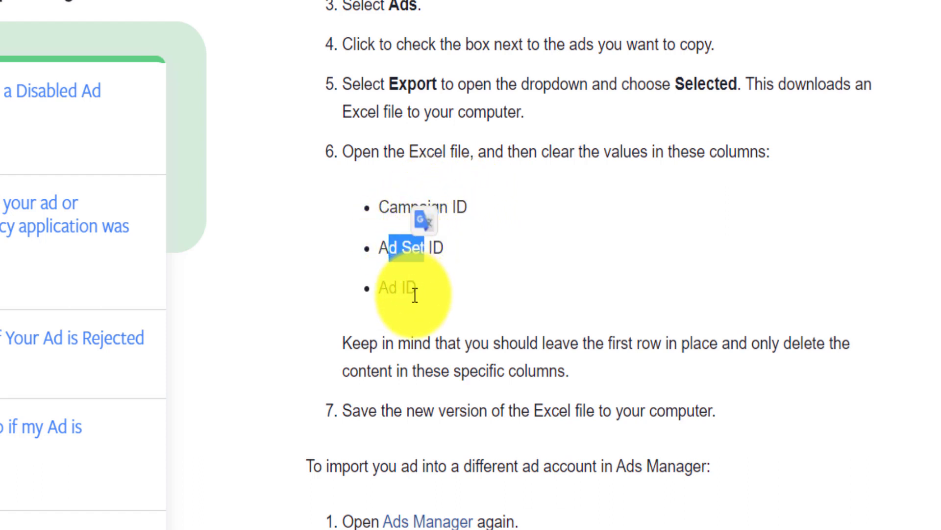
left_click_drag(425, 300, 384, 216)
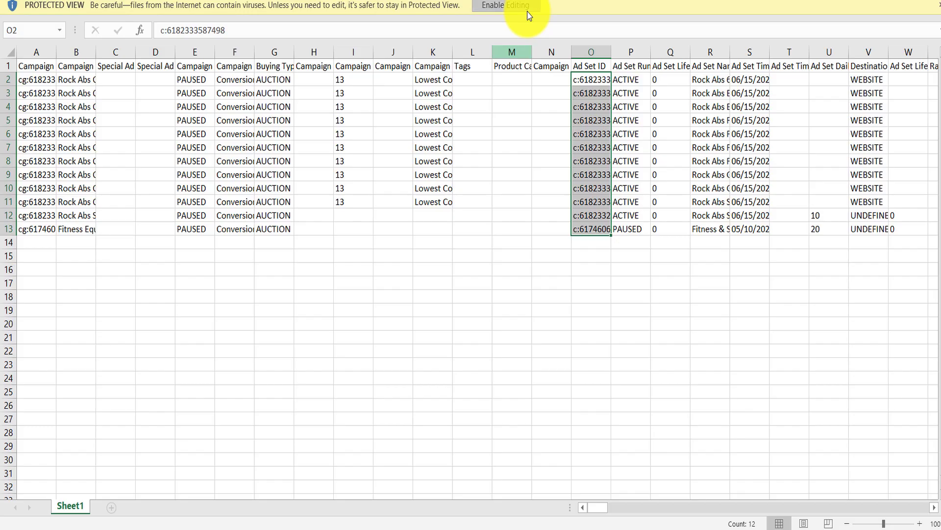
Clear the Ad Set ID values in column O and the Ad ID values in column EL
left_click(500, 5)
left_click(607, 131)
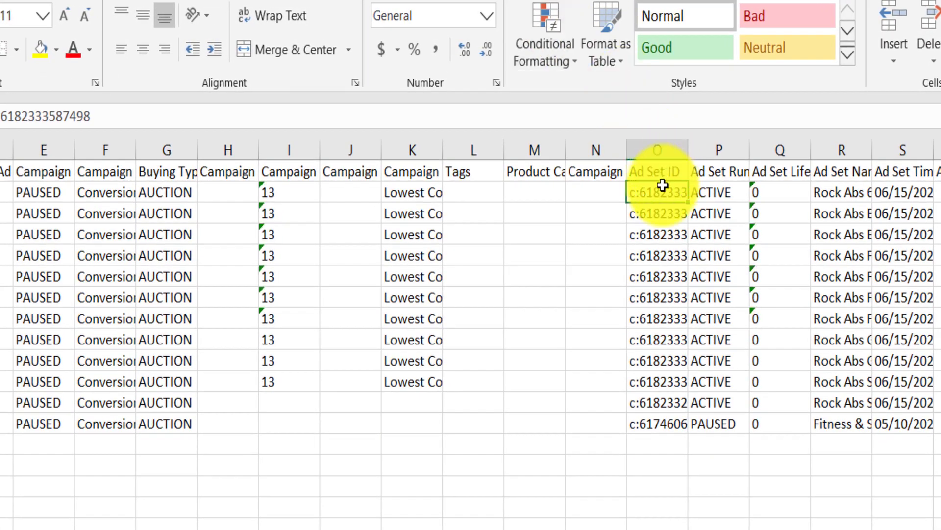
left_click_drag(655, 195, 634, 422)
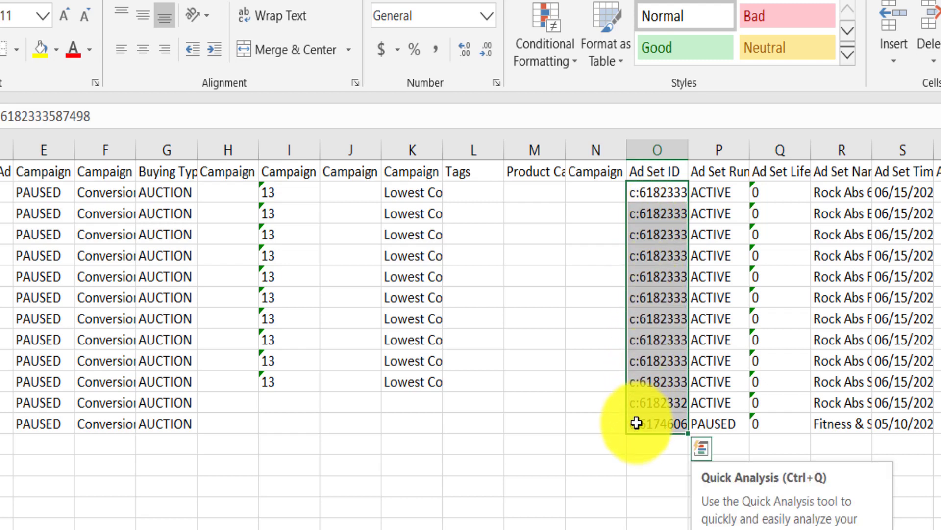
key("Delete")
left_click(68, 196)
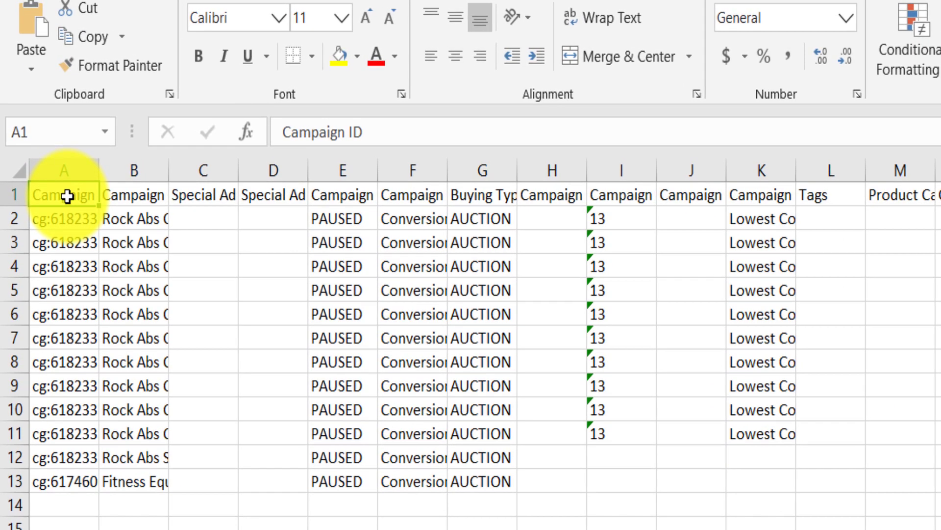
left_click_drag(63, 216, 82, 477)
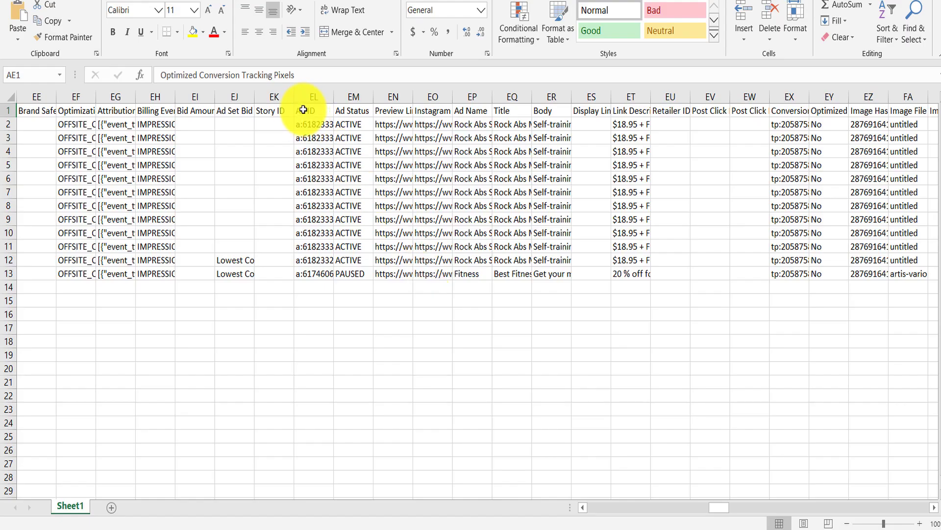
left_click_drag(315, 126, 315, 262)
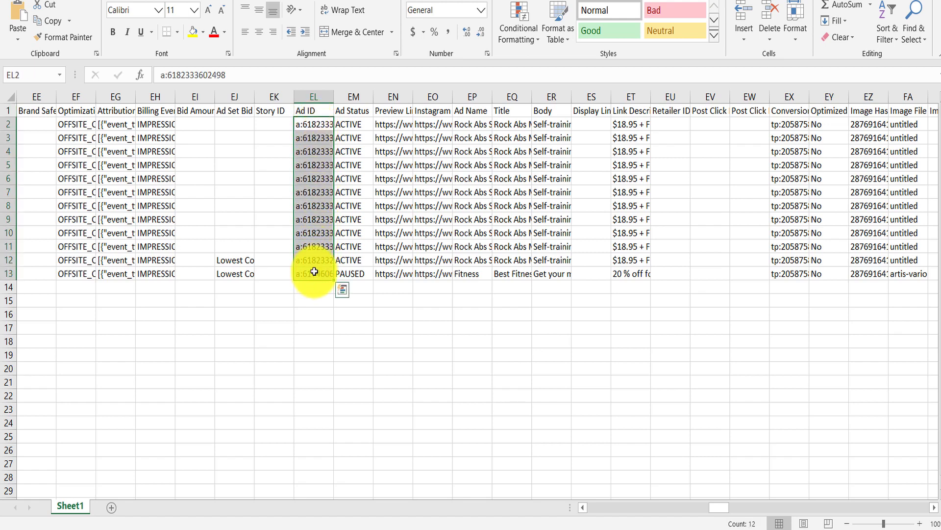
key("Delete")
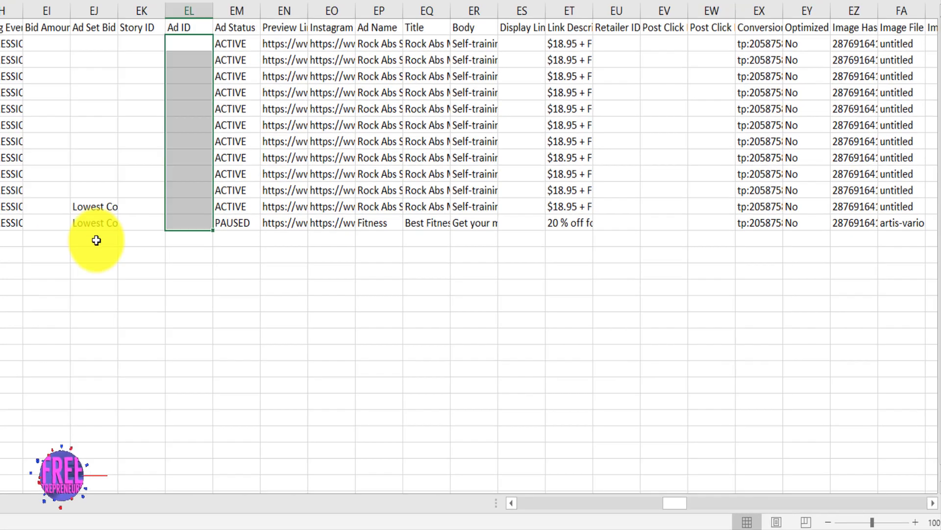
left_click(237, 288)
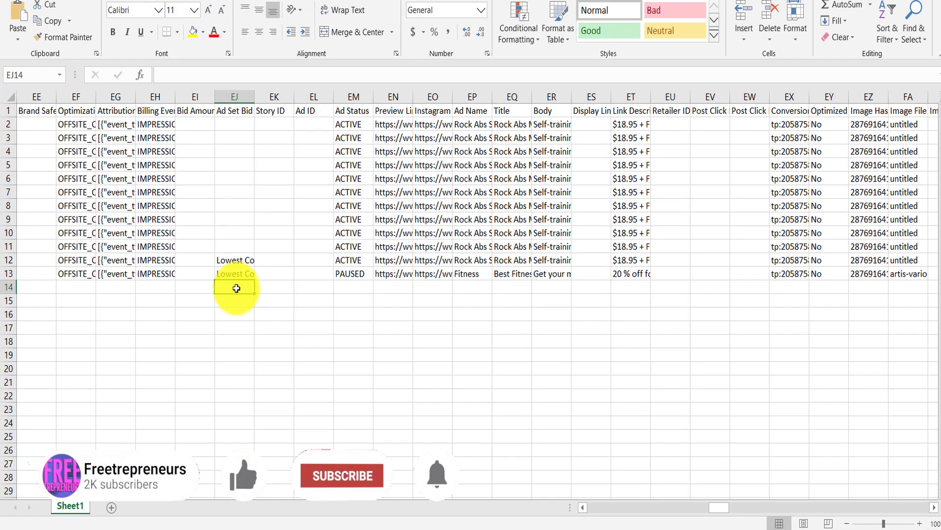
Find 'Ad ID' to jump to its column header cell, then close Find and Replace
key("ctrl+f")
type("Ad iD")
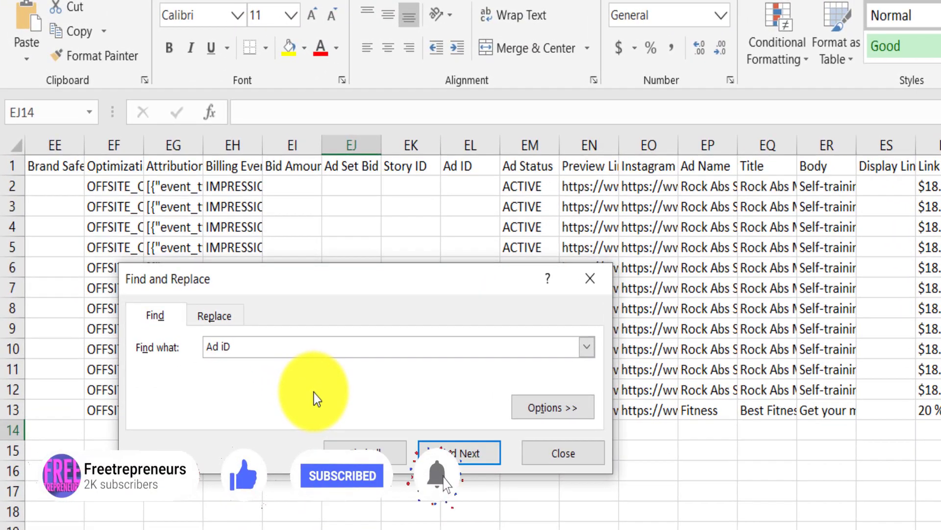
key("BackSpace")
key("BackSpace")
type("ID")
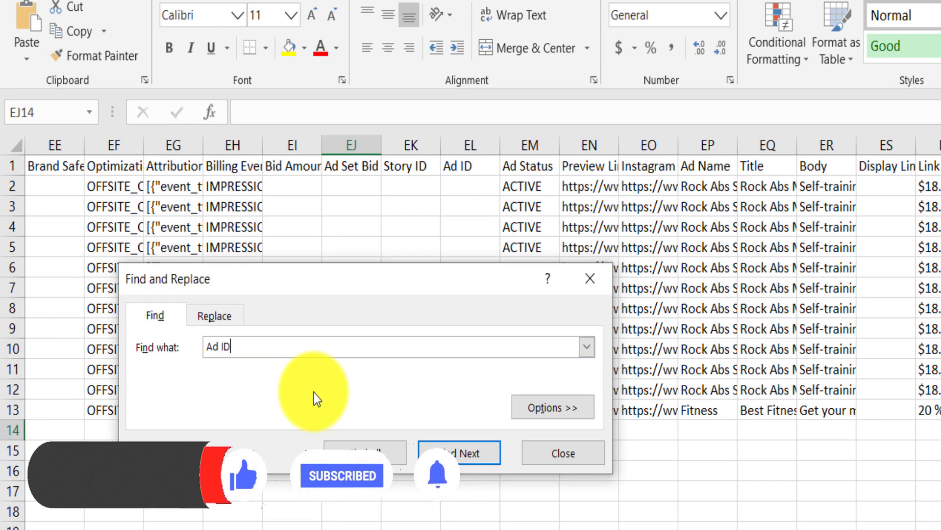
left_click(448, 453)
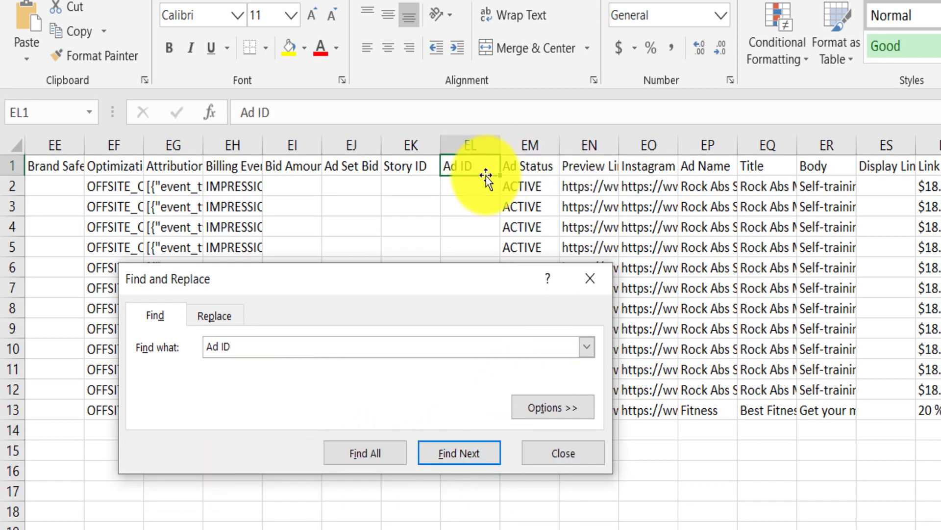
left_click(590, 278)
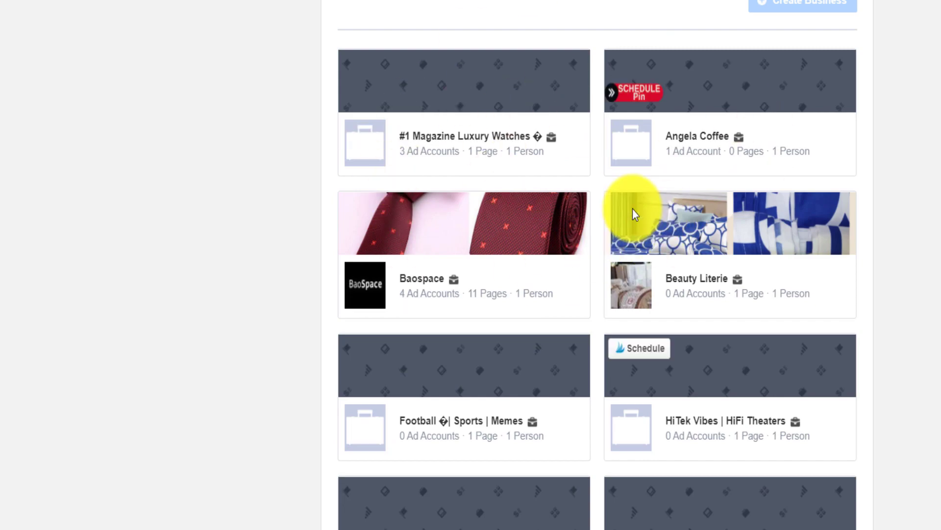
Import Fb_ads_export_20201223_1634.xlsx from Downloads into the Angela Coffee Ads Manager account
left_click(685, 169)
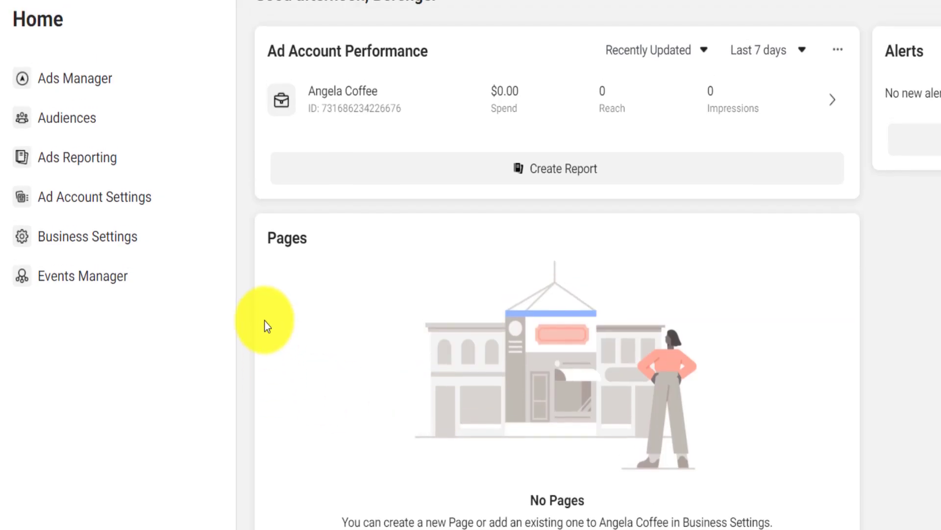
left_click(84, 83)
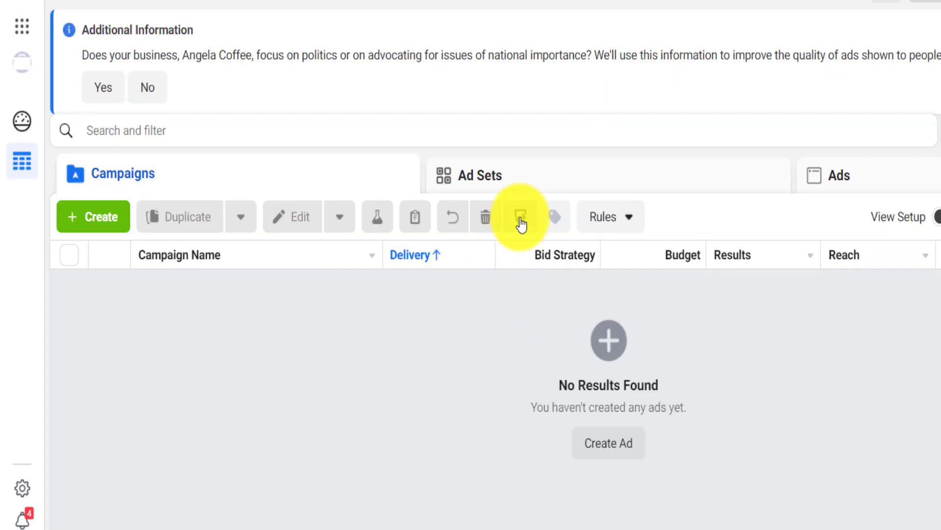
left_click(521, 220)
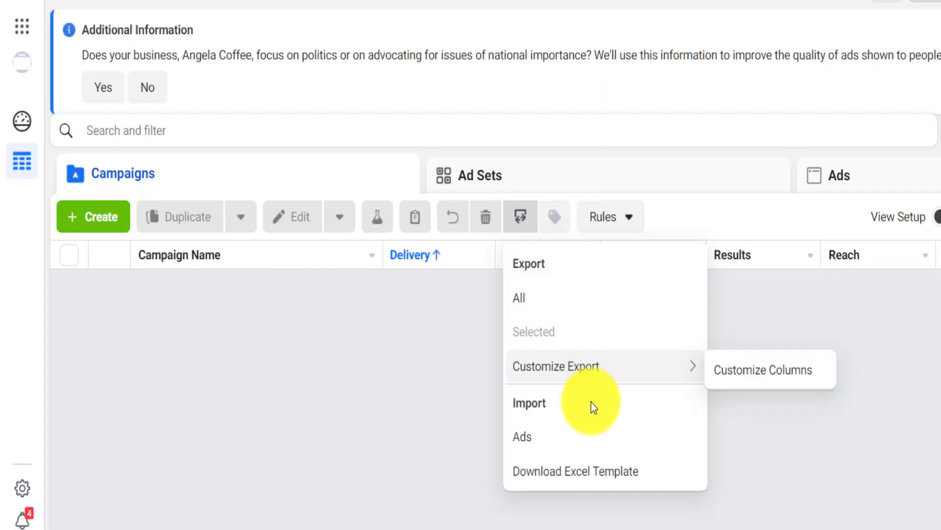
left_click(525, 446)
left_click(400, 194)
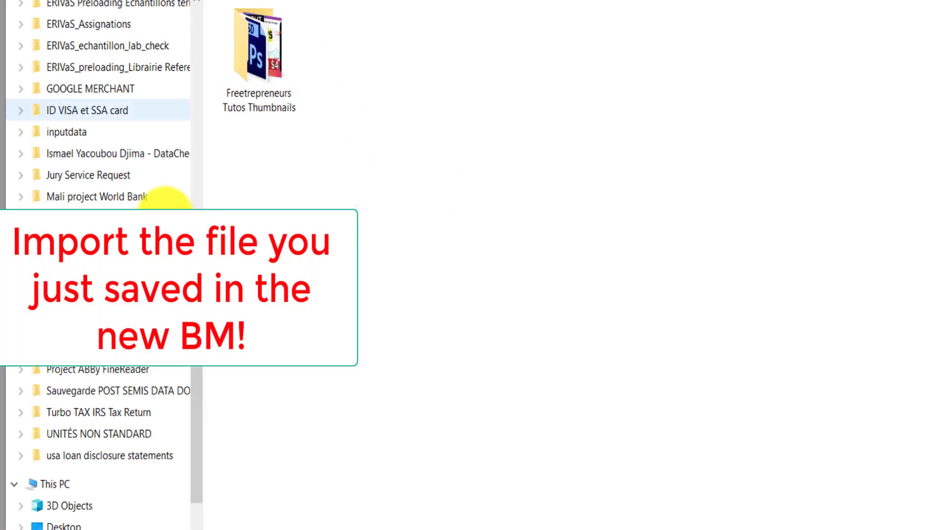
scroll(98, 441, "down", 5)
left_click(79, 418)
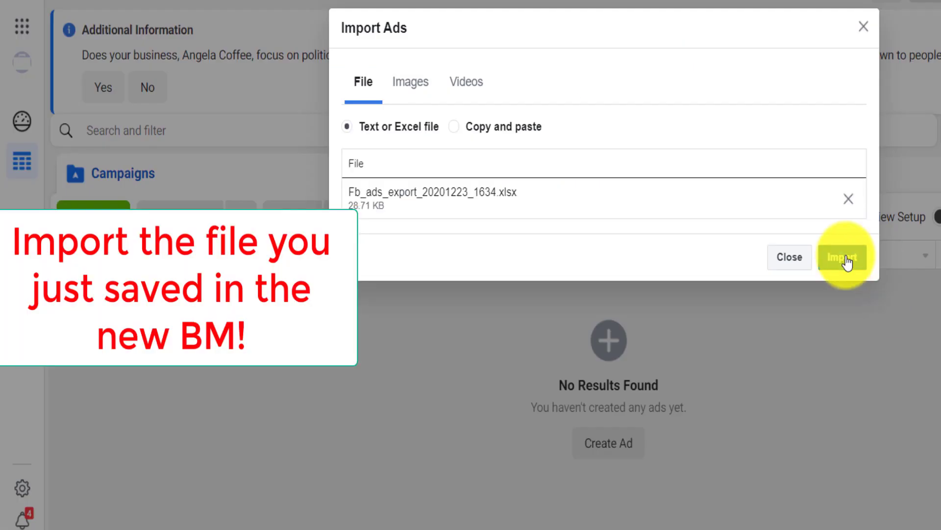
left_click(840, 257)
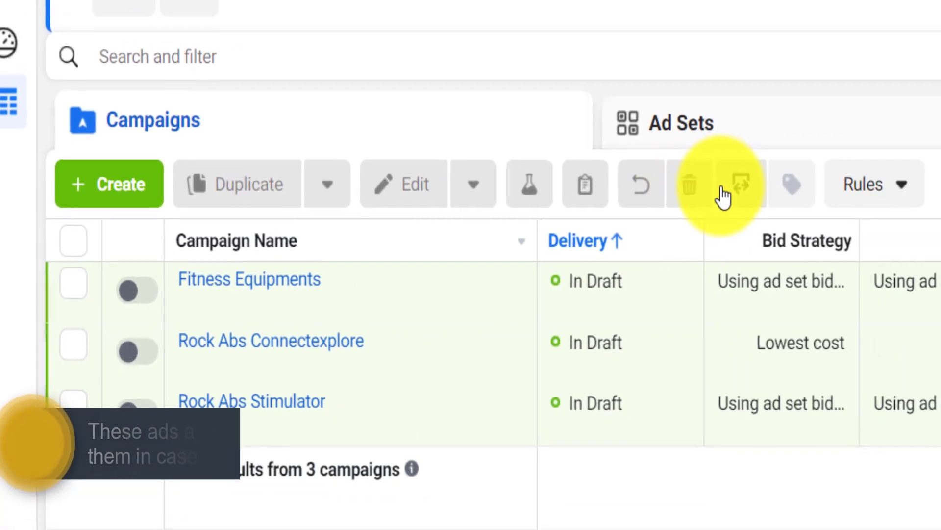
left_click(916, 162)
left_click(62, 287)
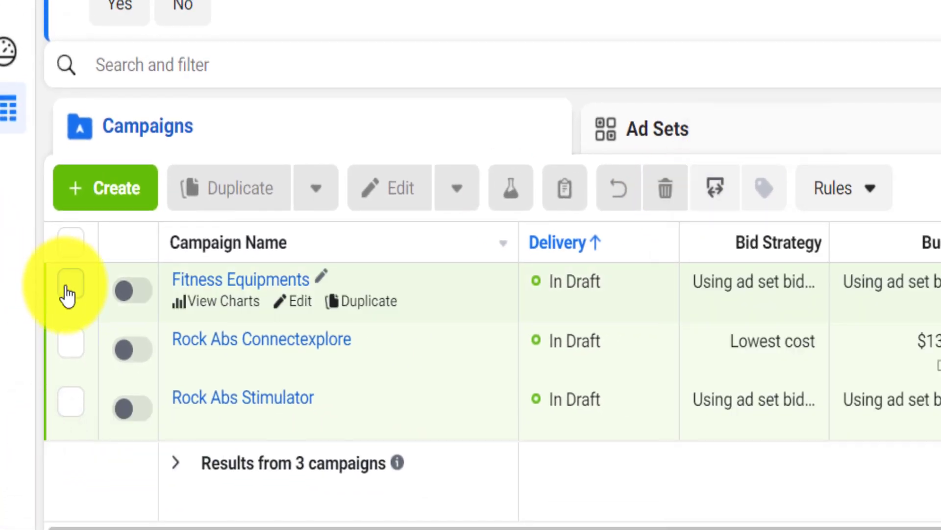
left_click(66, 284)
left_click(67, 346)
left_click(66, 403)
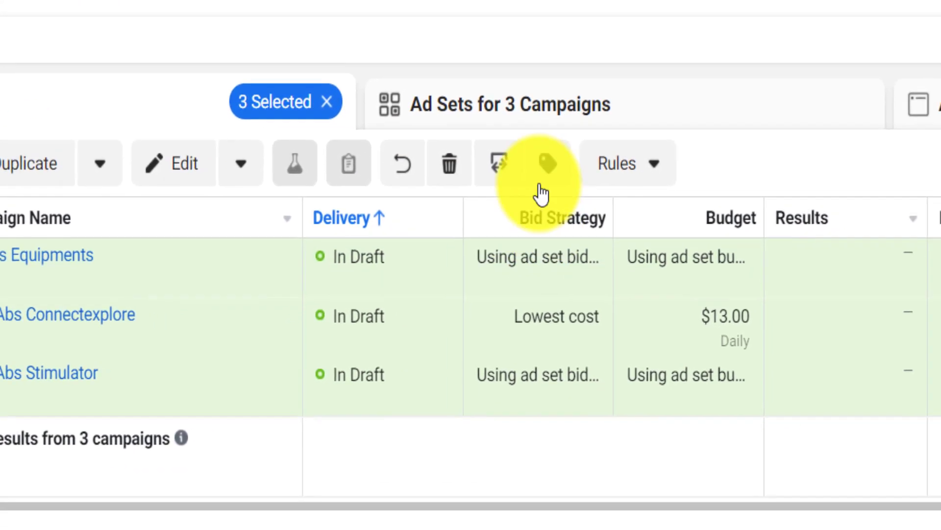
left_click(621, 178)
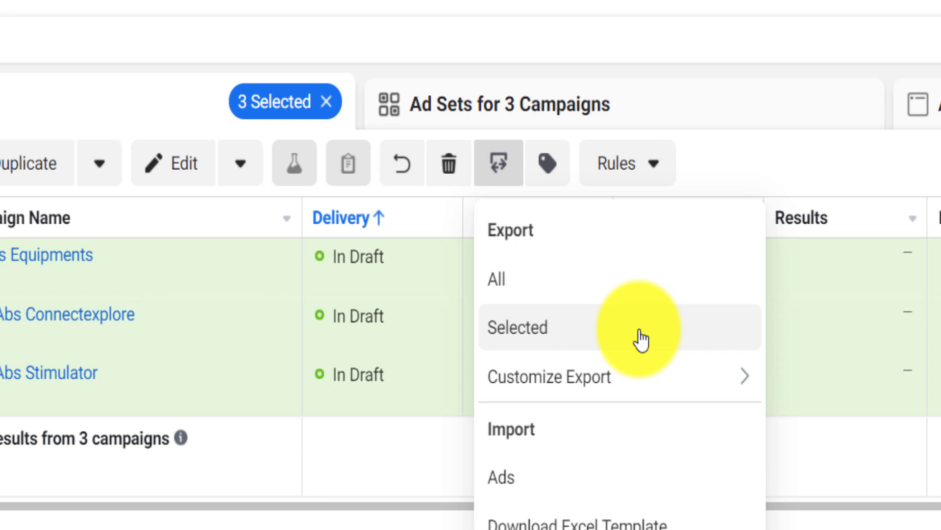
left_click(618, 299)
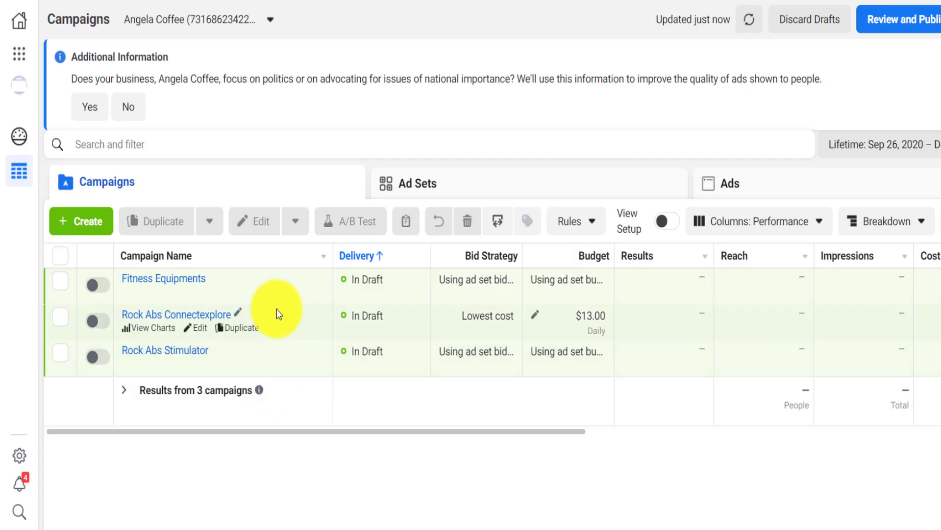
left_click(484, 188)
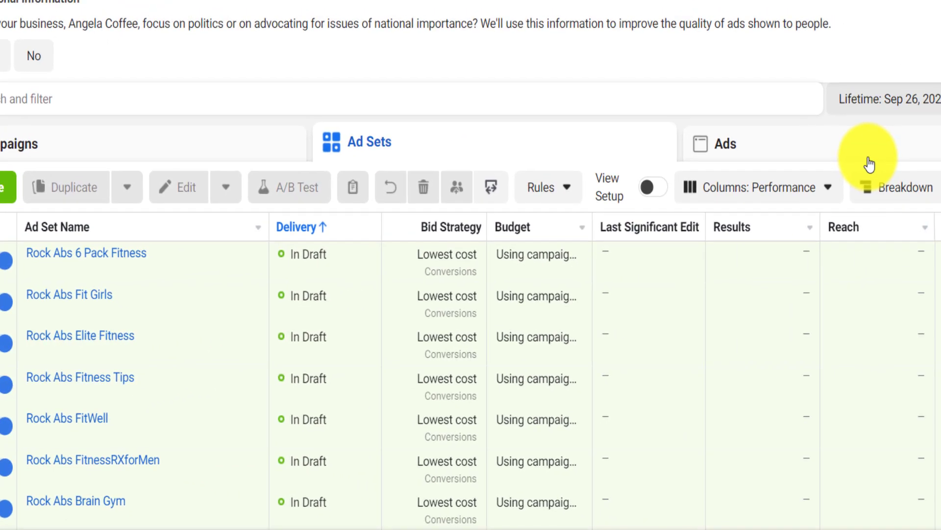
left_click(868, 157)
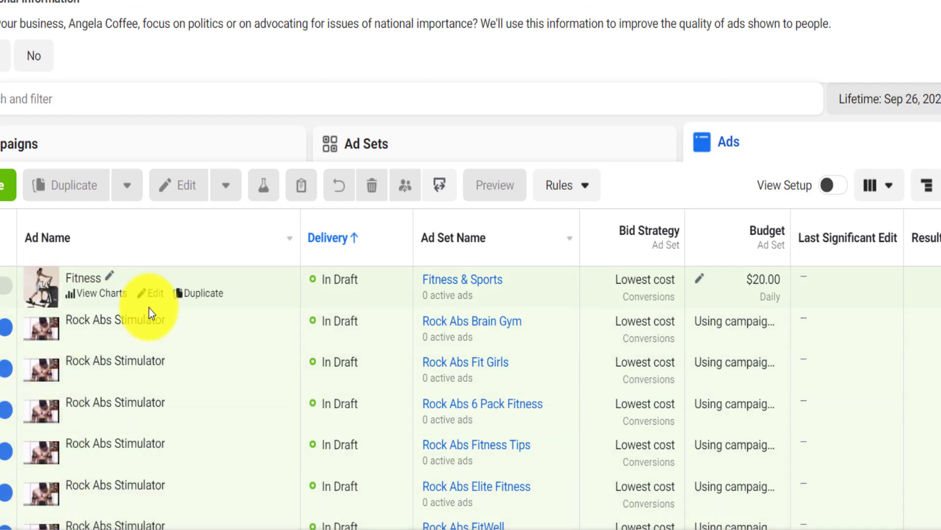
scroll(152, 314, "down", 2)
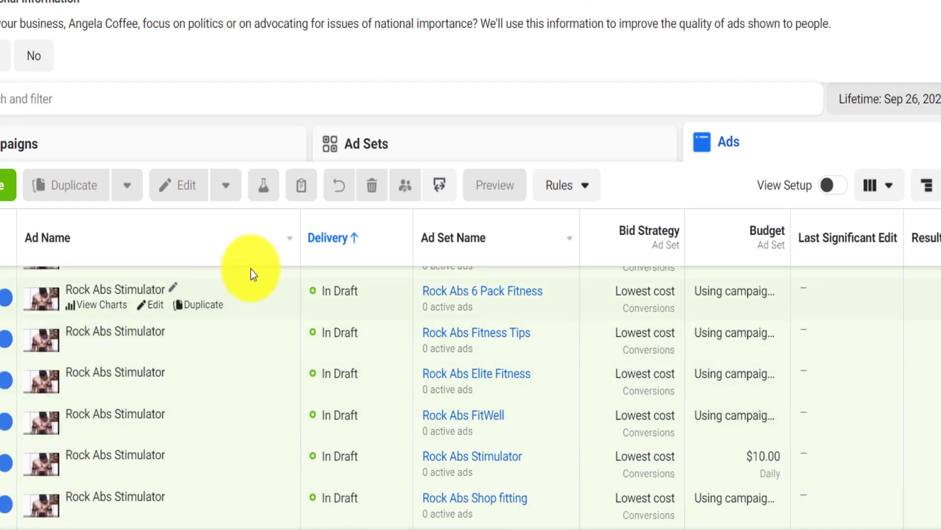
left_click(128, 245)
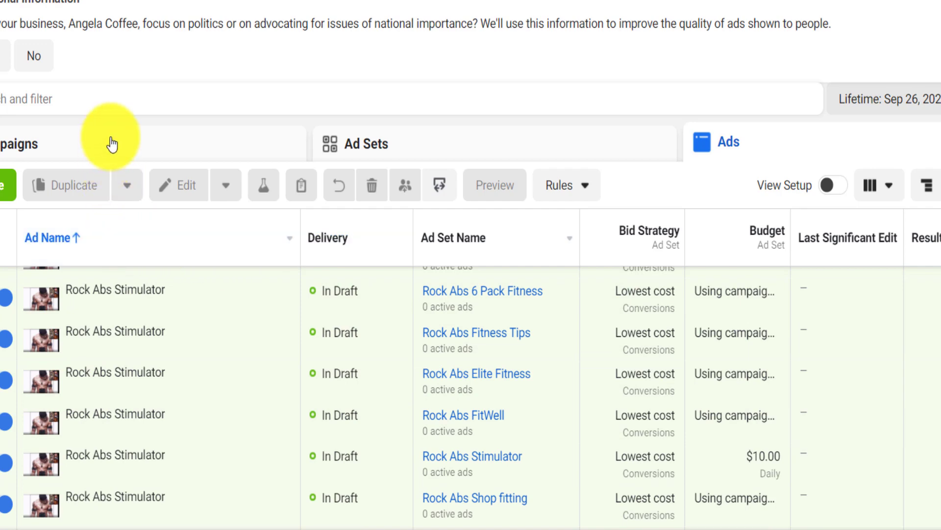
left_click(111, 143)
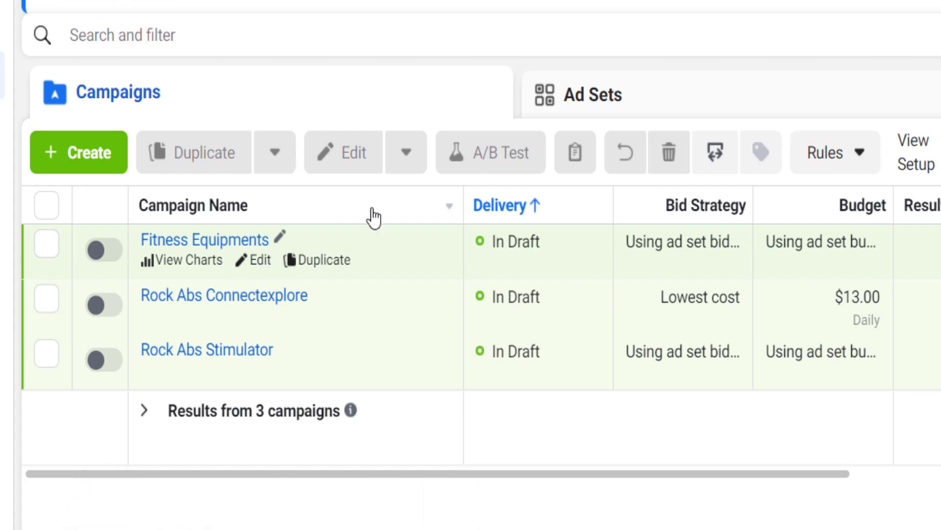
Edit the Rock Abs 6 Pack Fitness ad set and make its Detailed Targeting interests editable
left_click(613, 113)
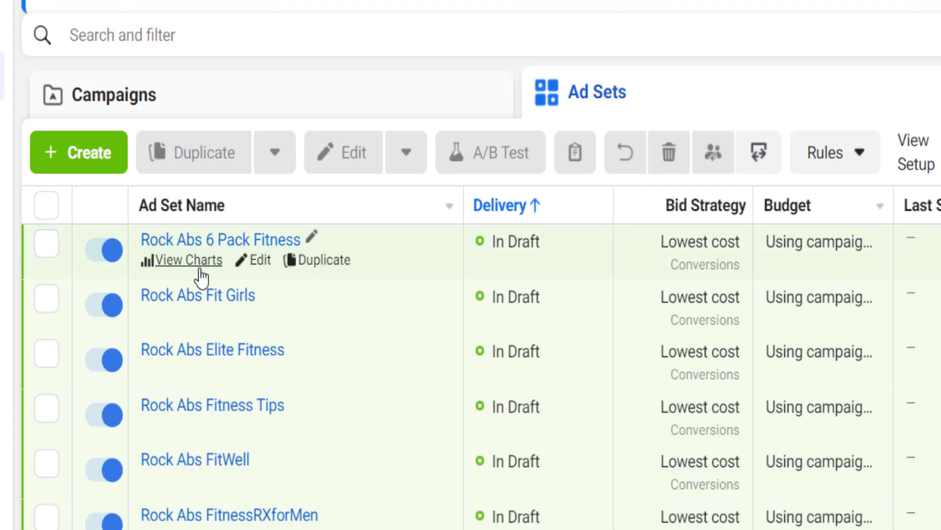
left_click(260, 261)
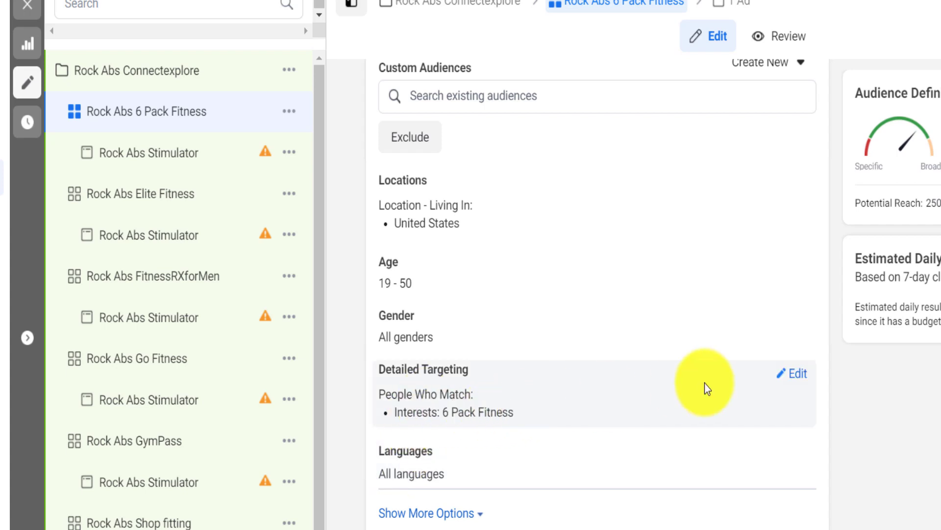
left_click(794, 375)
mouse_move(470, 446)
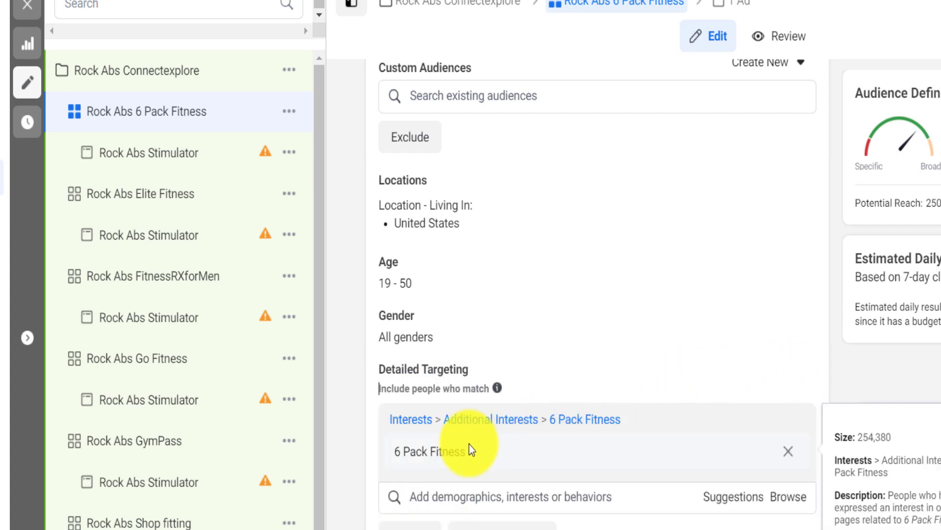
scroll(484, 458, "down", 2)
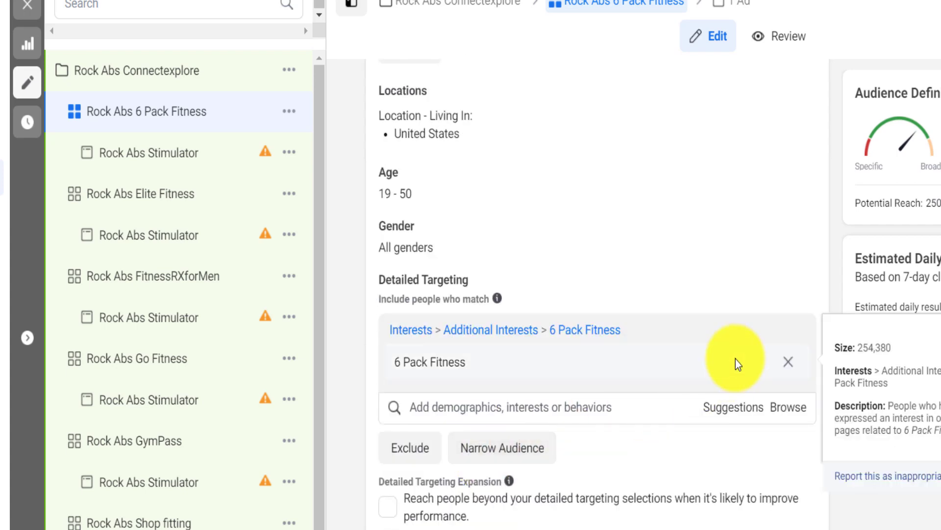